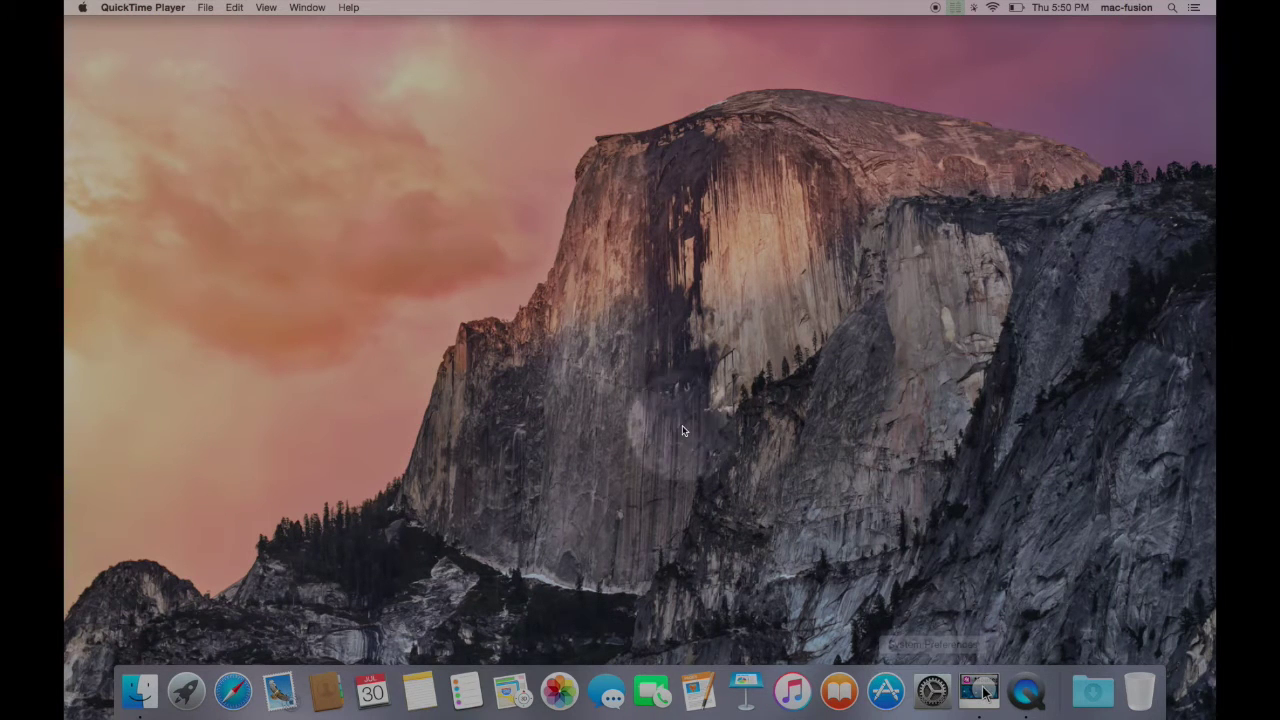
Check for Flash Player updates, confirm 18.0.0.209 is current, then close the preferences.
click(82, 9)
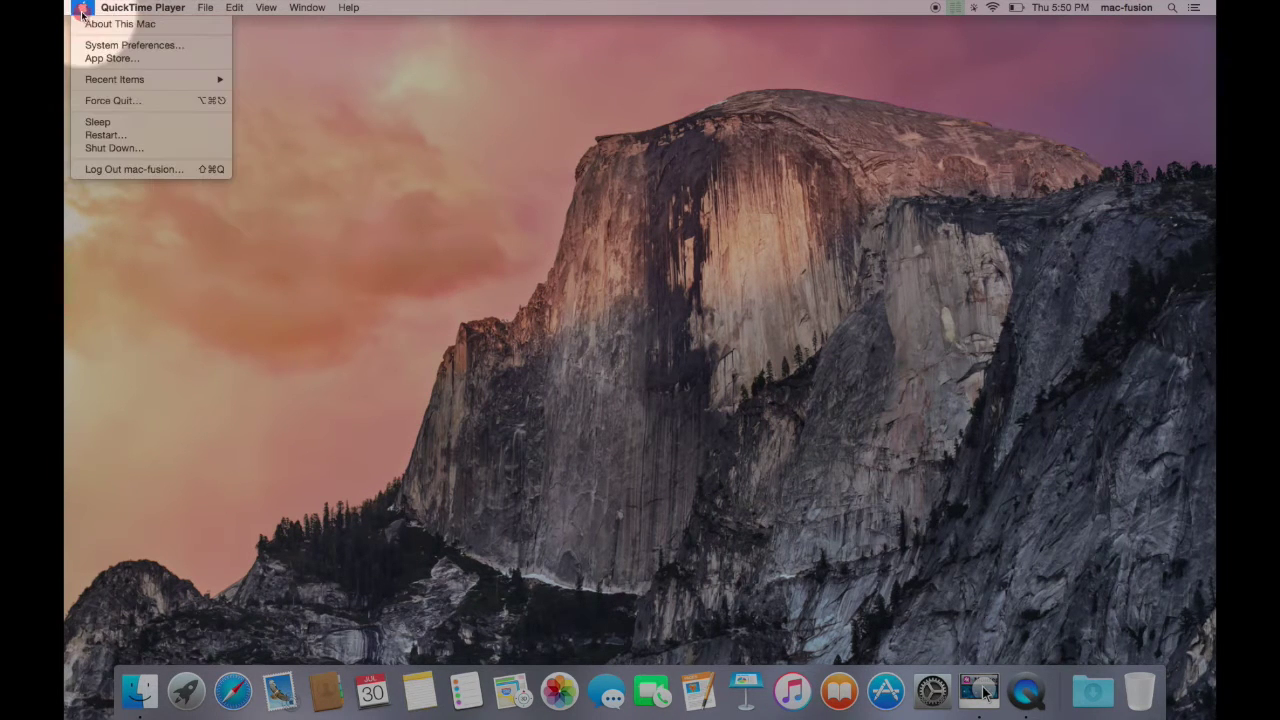
click(99, 45)
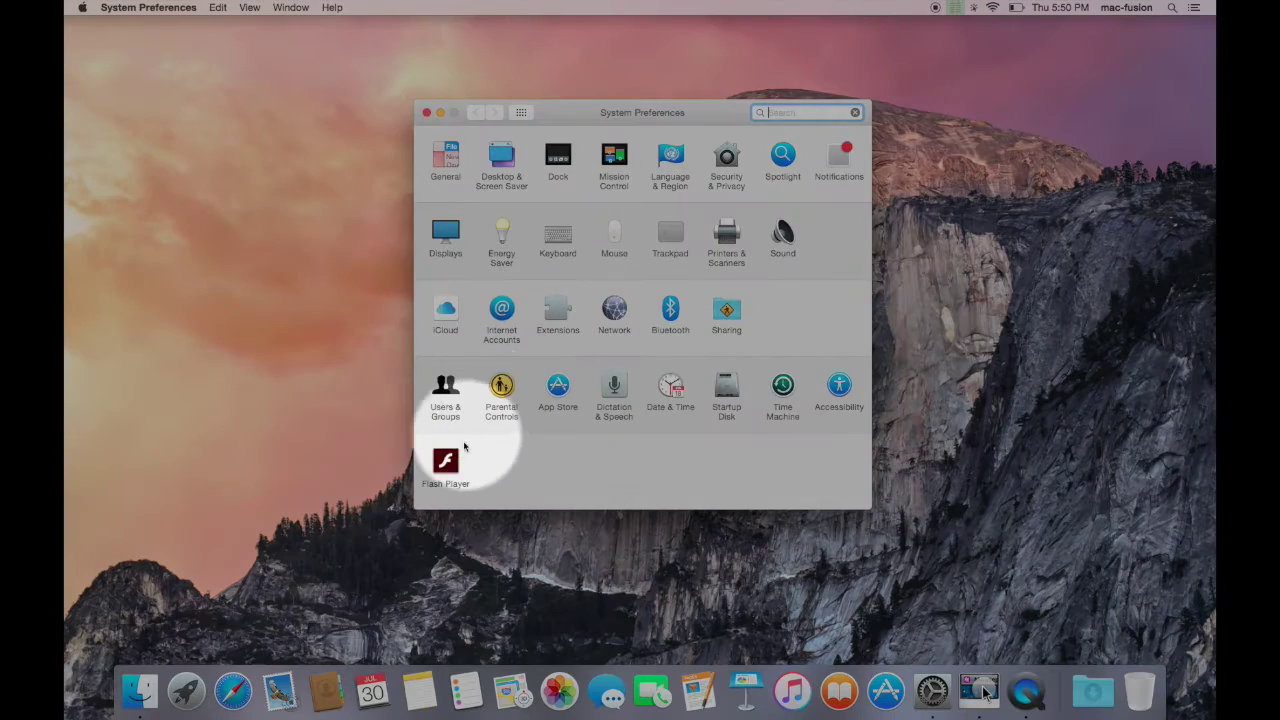
click(446, 463)
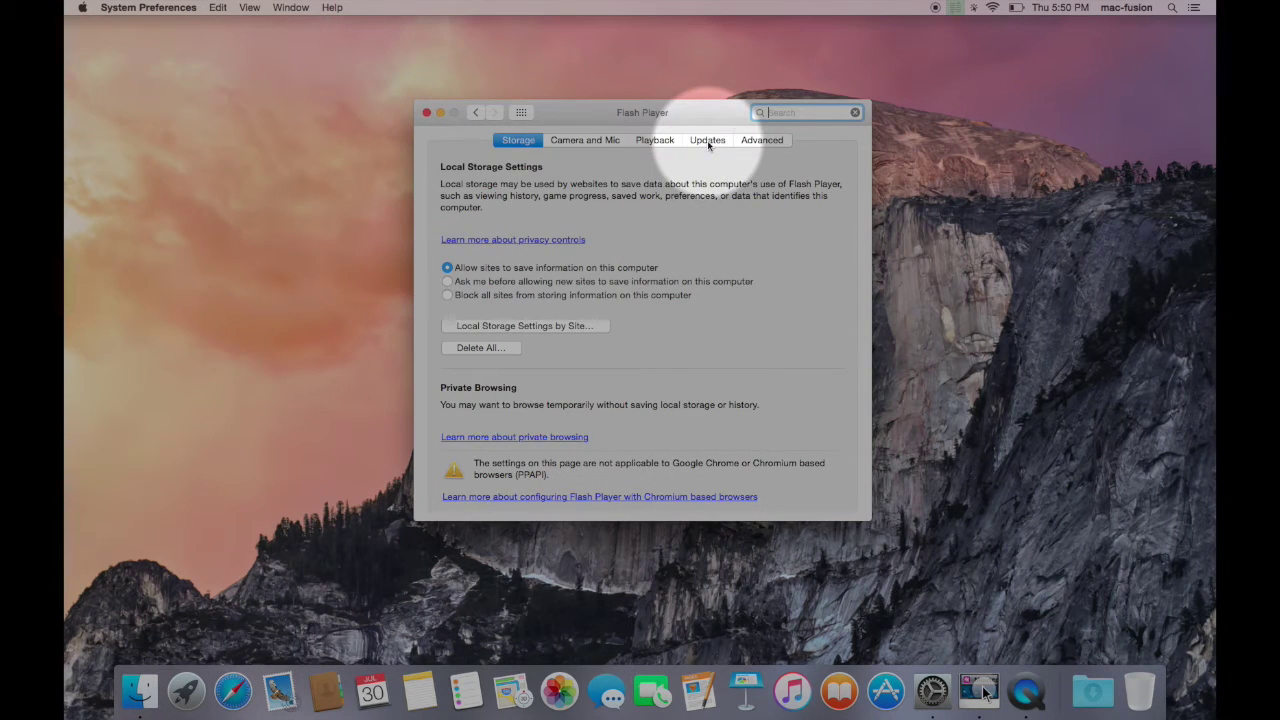
click(707, 140)
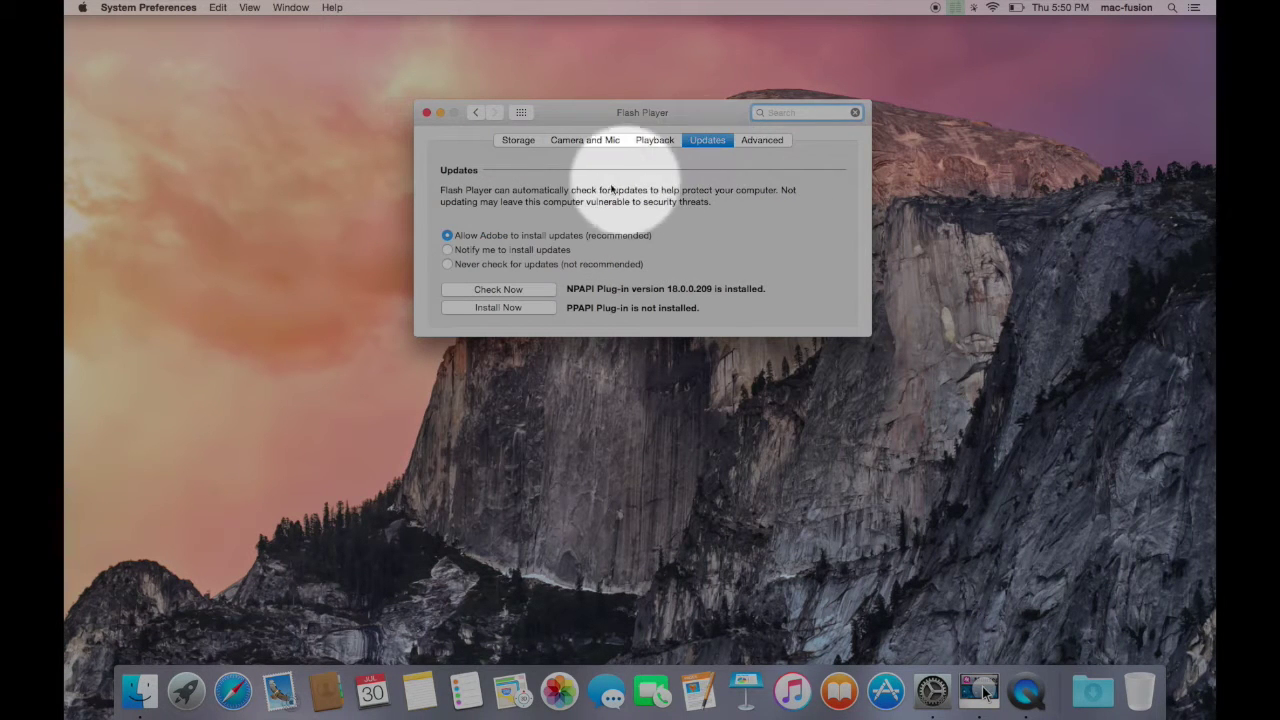
click(496, 290)
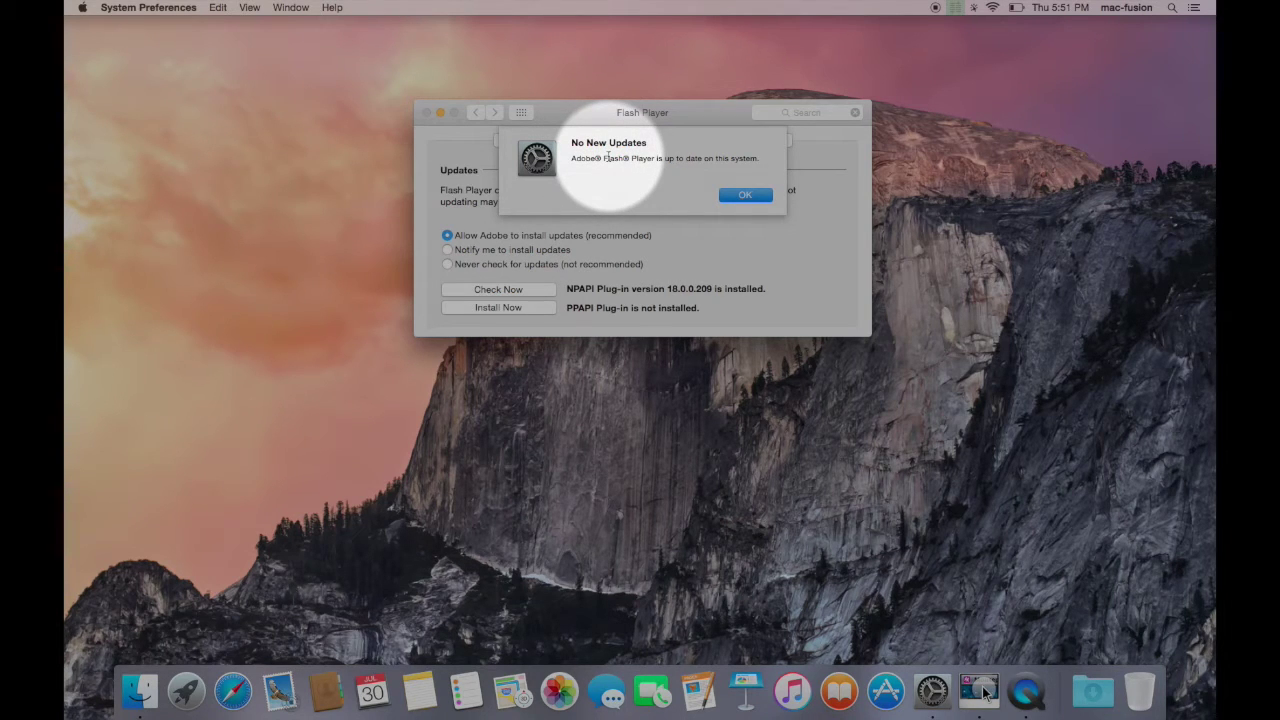
click(744, 195)
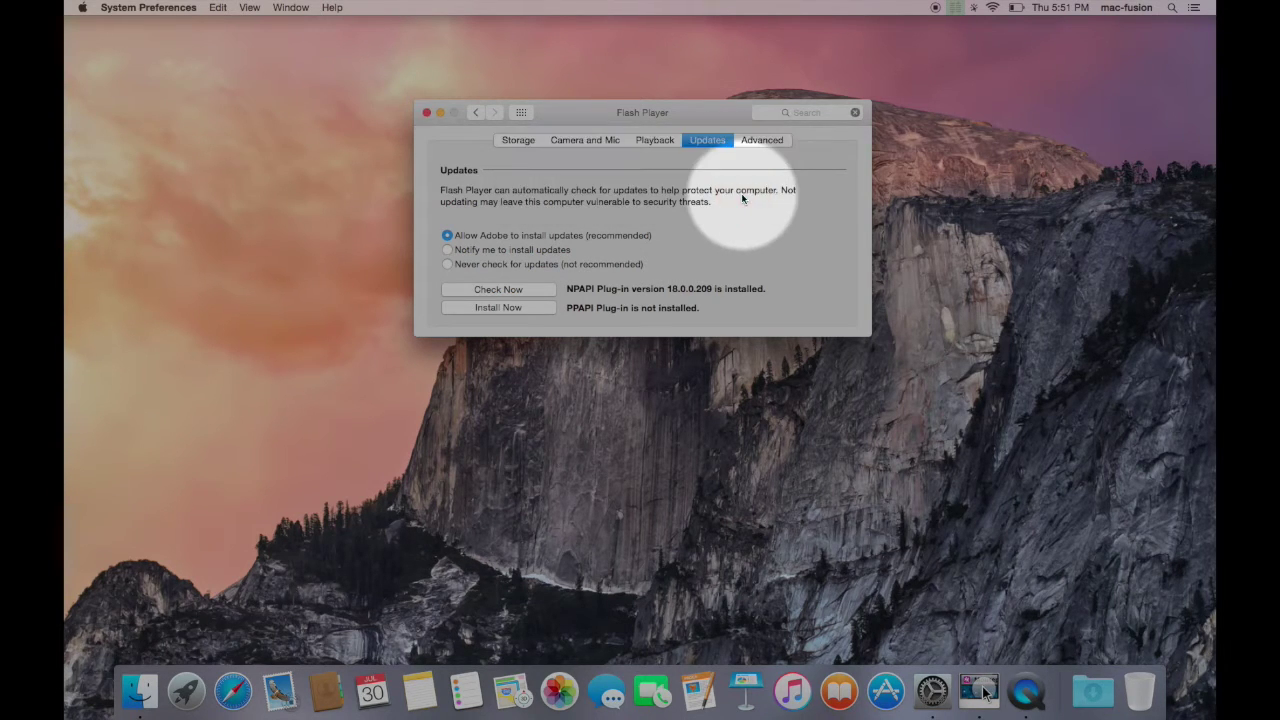
key(super+q)
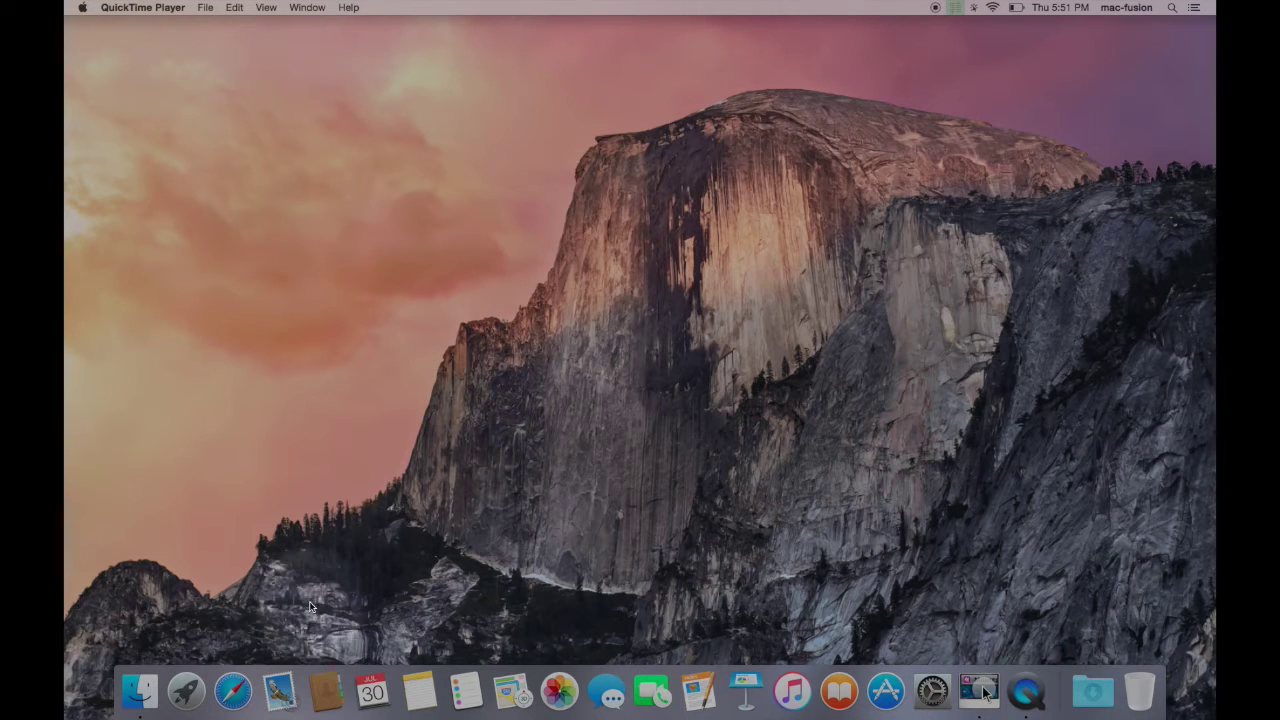
Load adobe.com/flashplayer in Safari and start downloading the Flash Player installer.
click(233, 690)
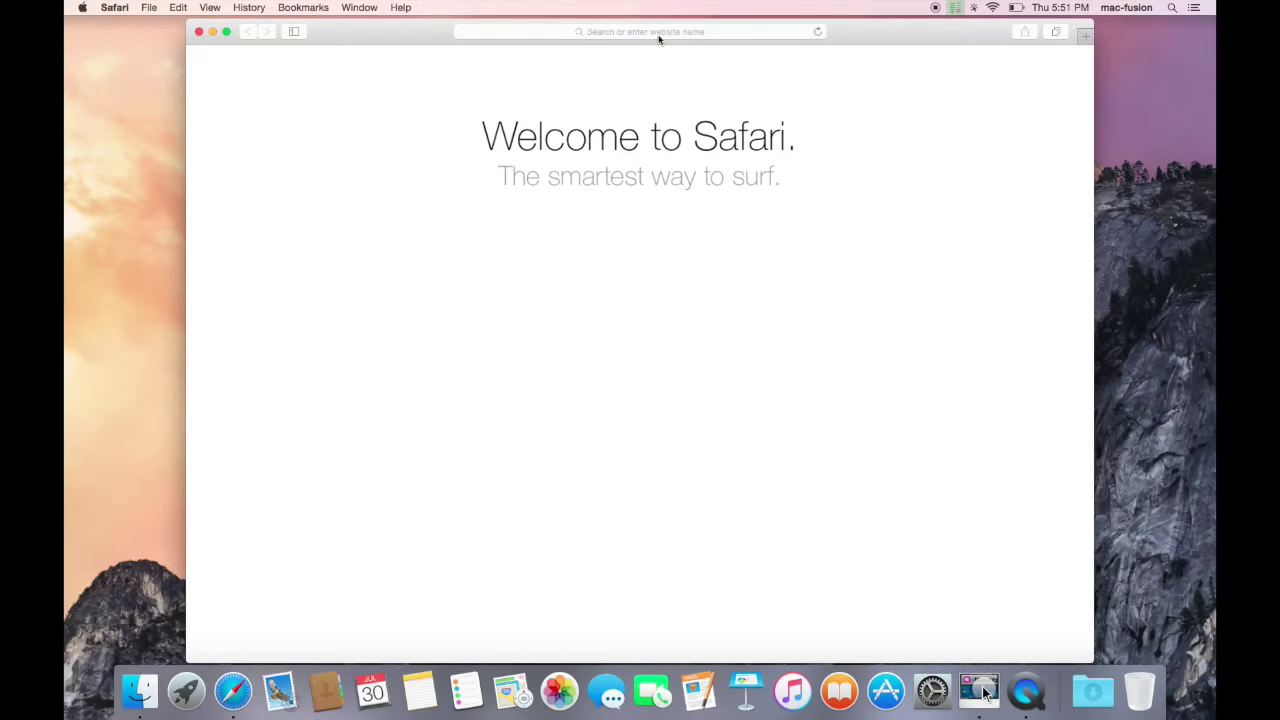
click(658, 33)
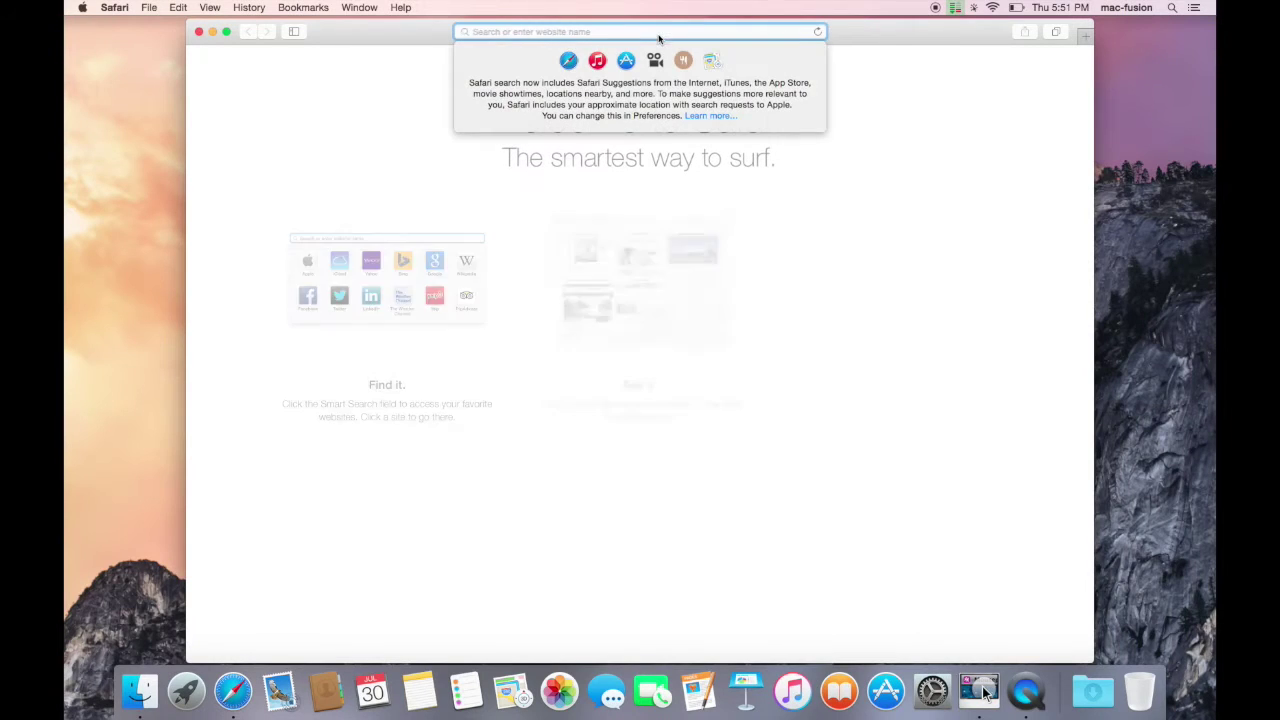
text(adobe.com/flashplayer)
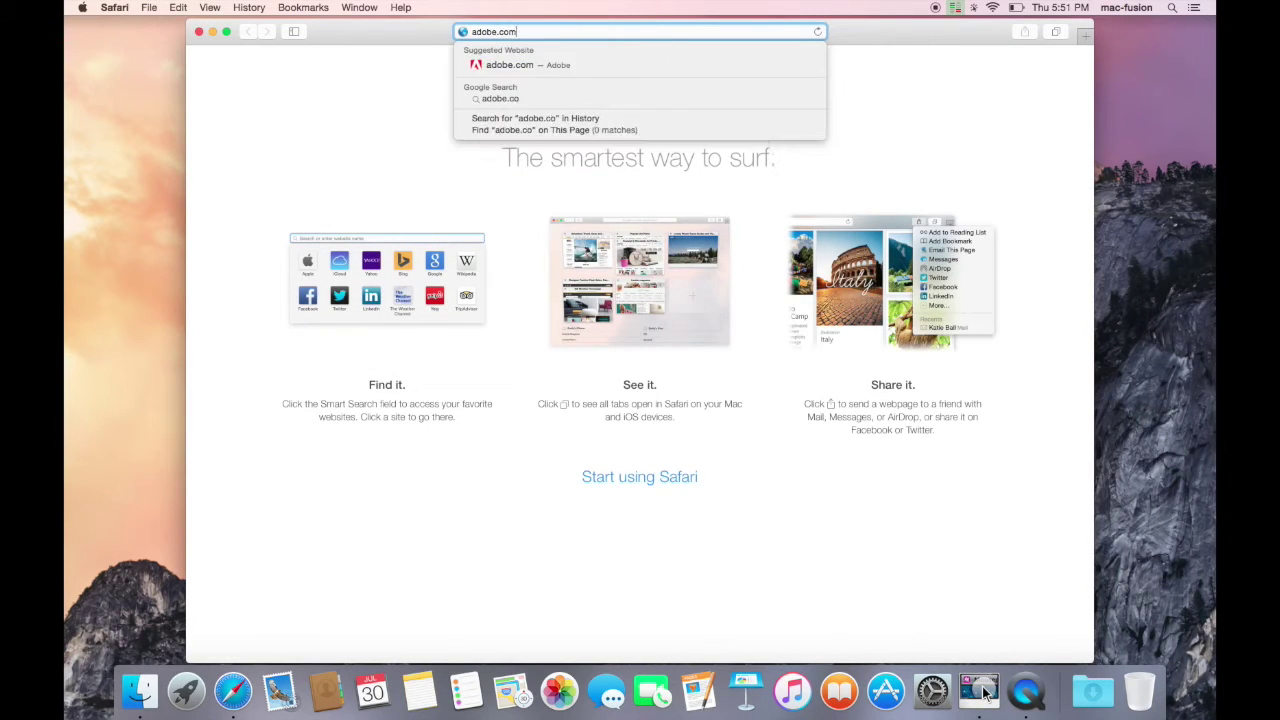
key(Return)
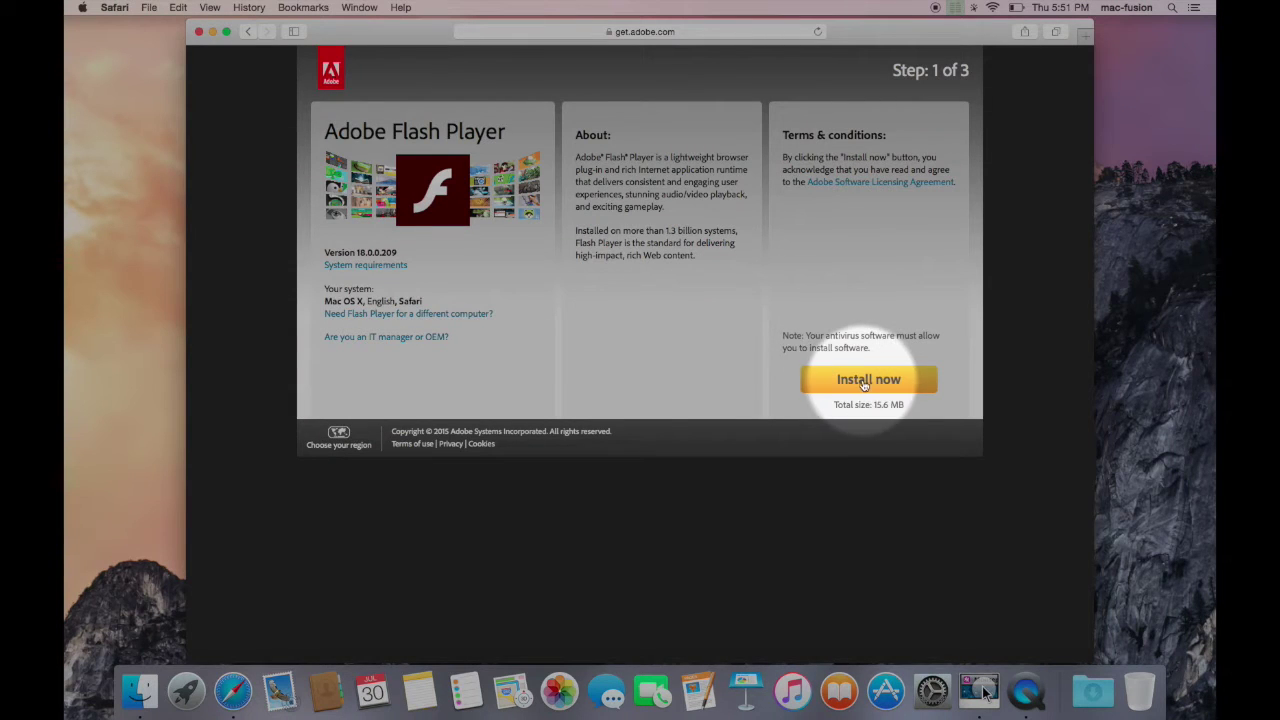
click(866, 381)
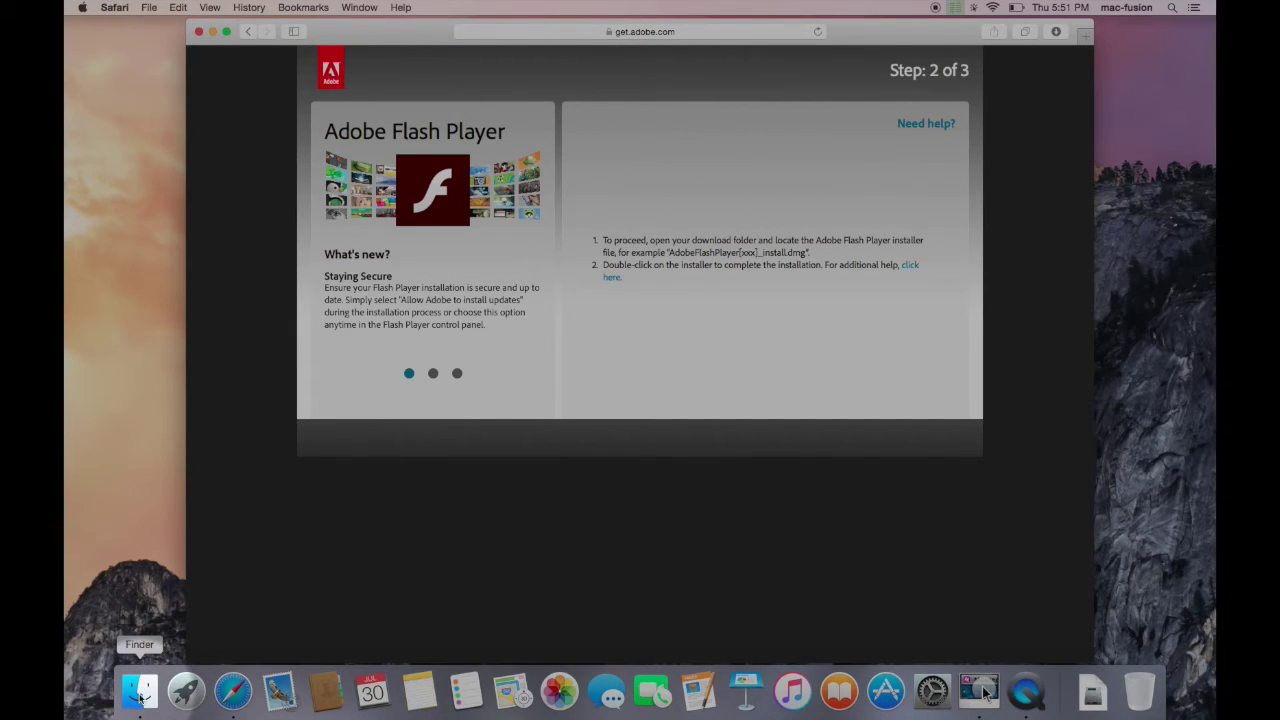
click(141, 698)
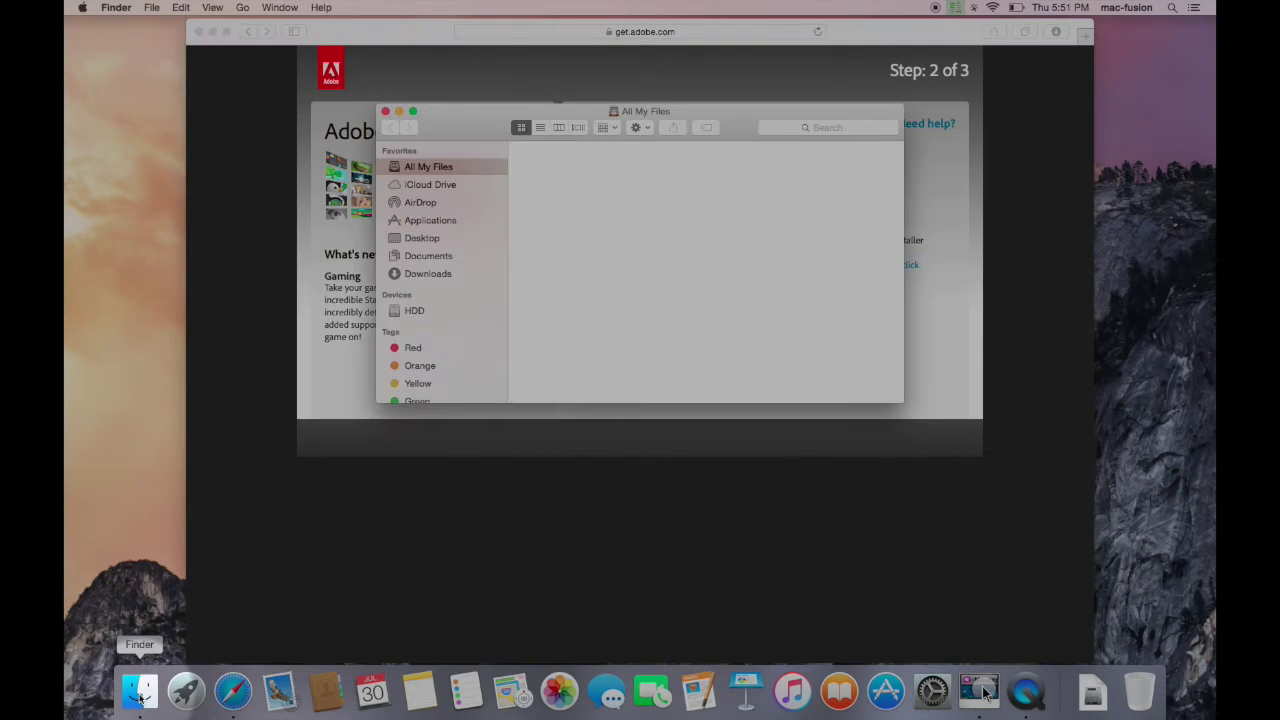
Mount AdobeFlashPlayer_18_a_install.dmg from Downloads to show the installer volume window.
click(425, 274)
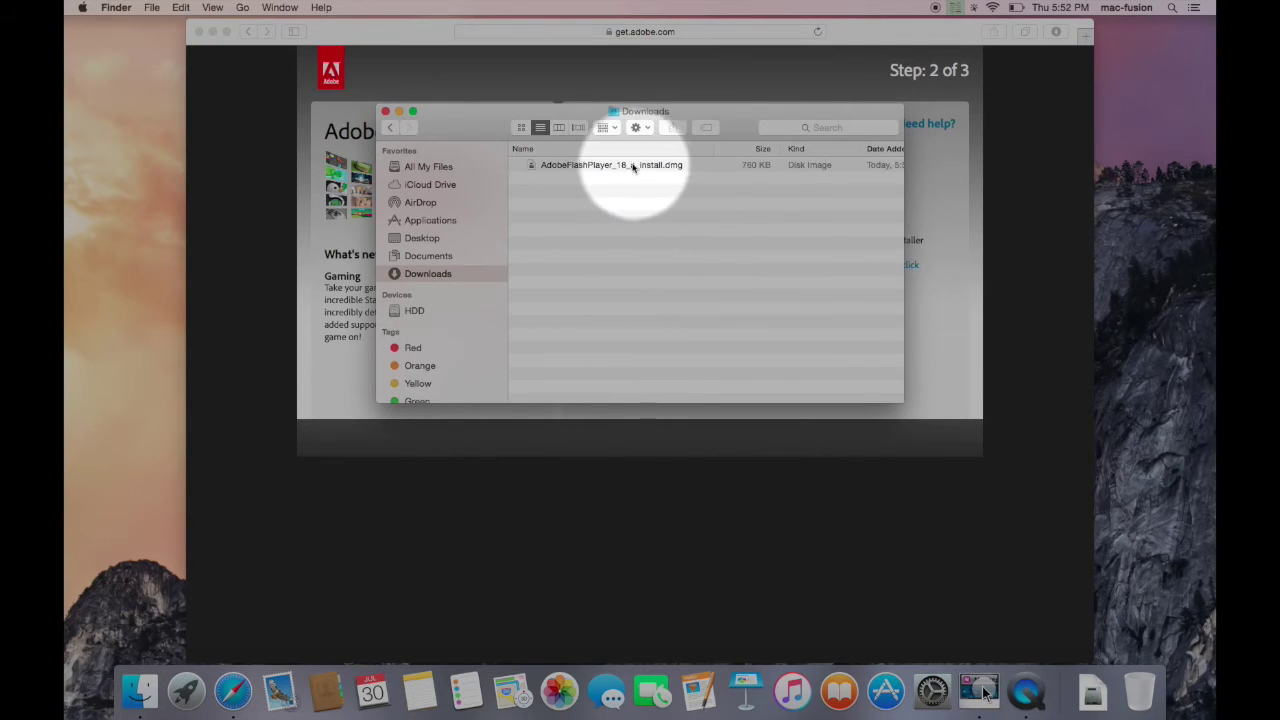
double_click(555, 167)
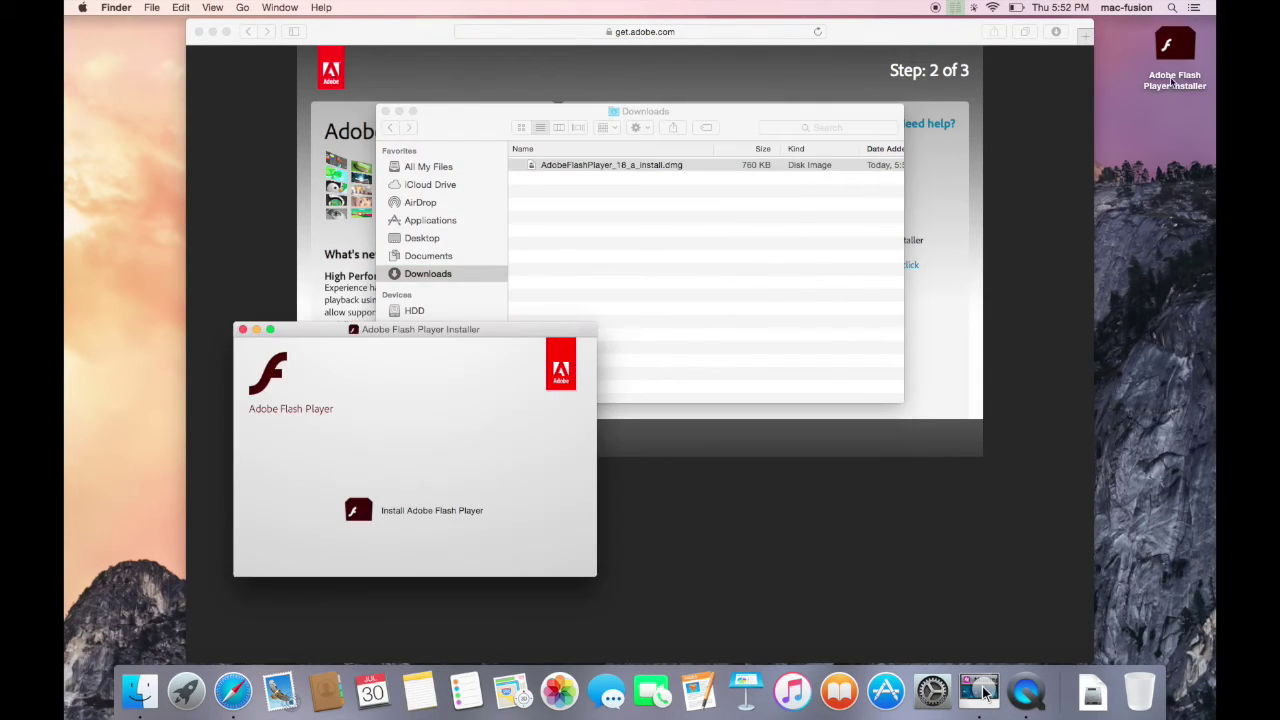
click(1172, 83)
click(595, 374)
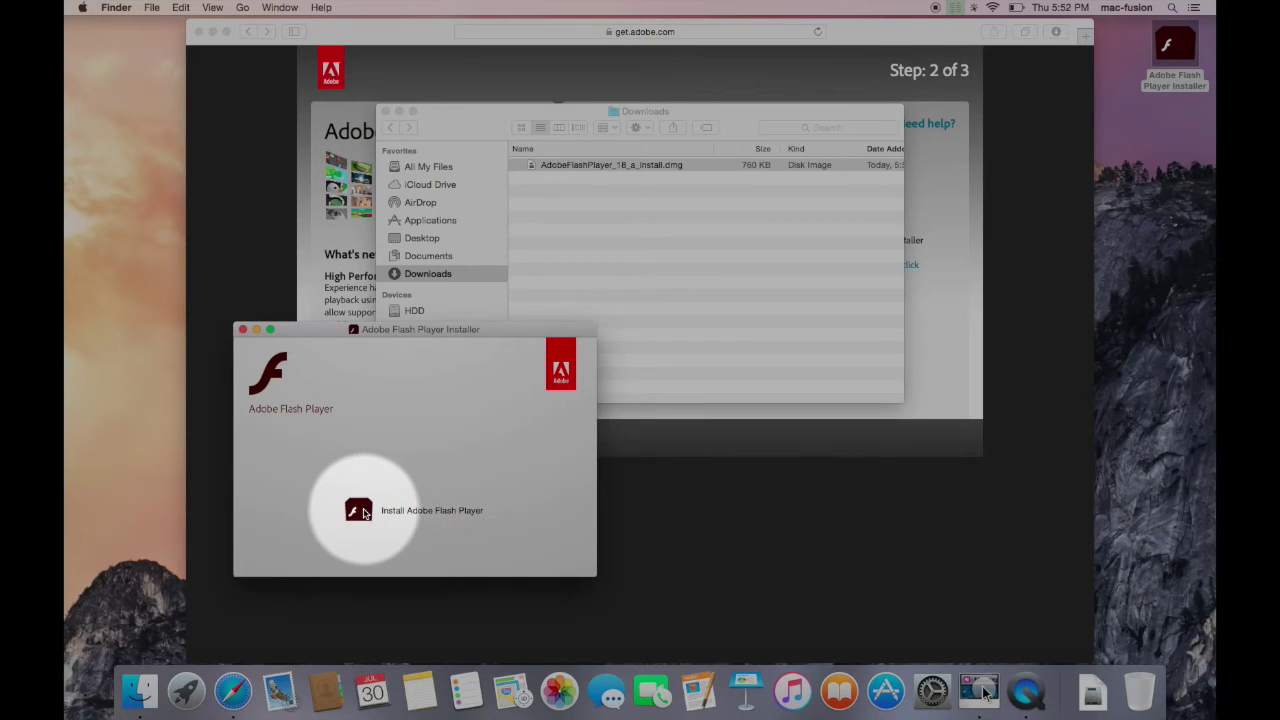
Launch Install Adobe Flash Player and allow the downloaded app to open.
double_click(359, 511)
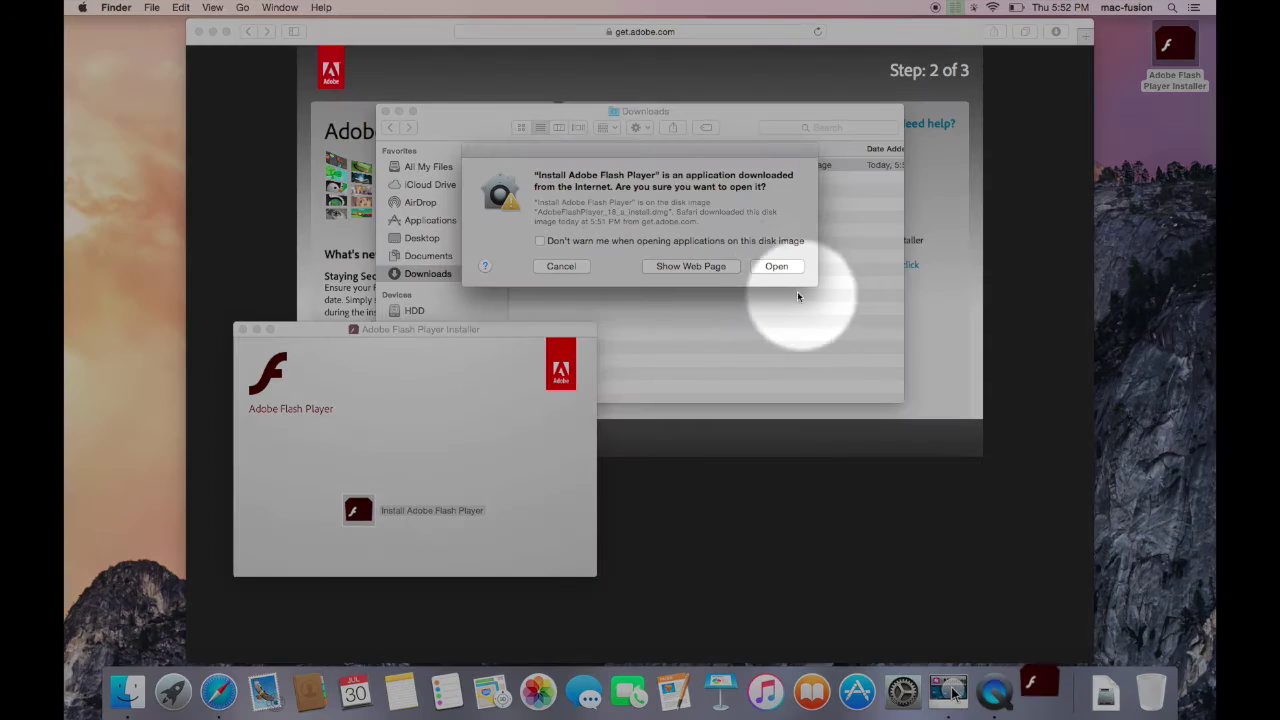
click(776, 266)
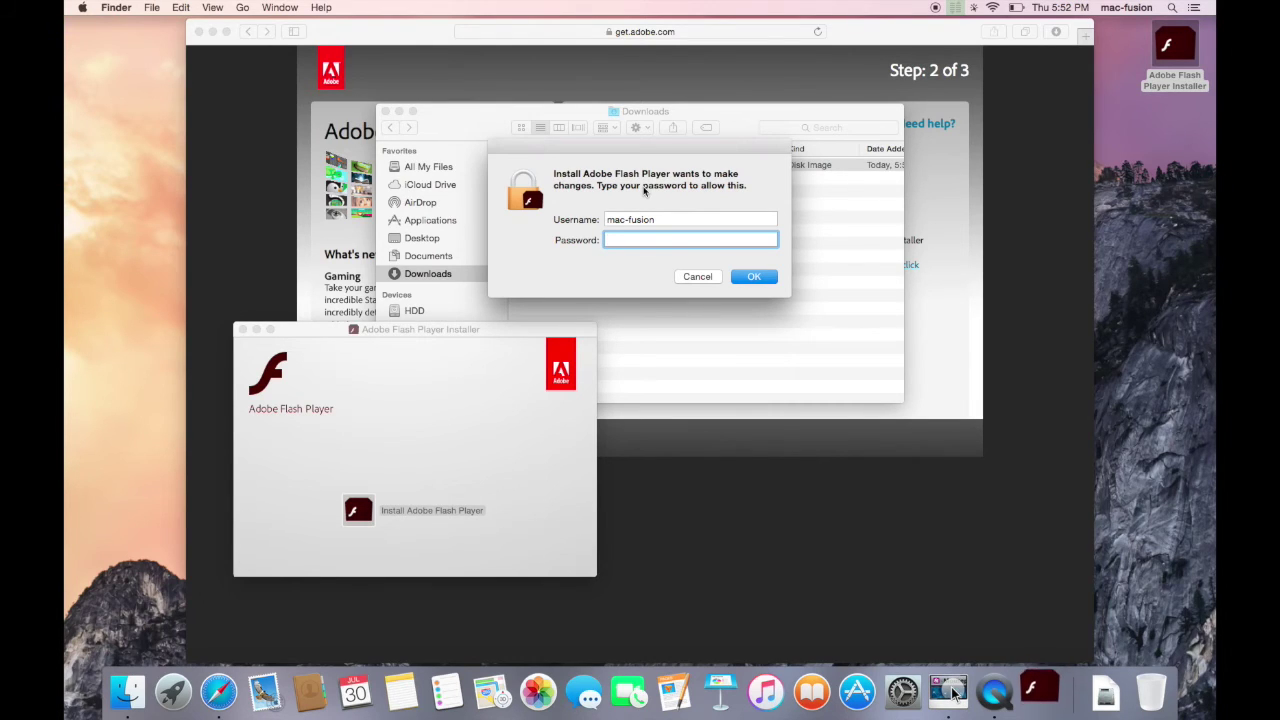
Authorize with the account password, let Flash Player install, and finish the installer.
text(••)
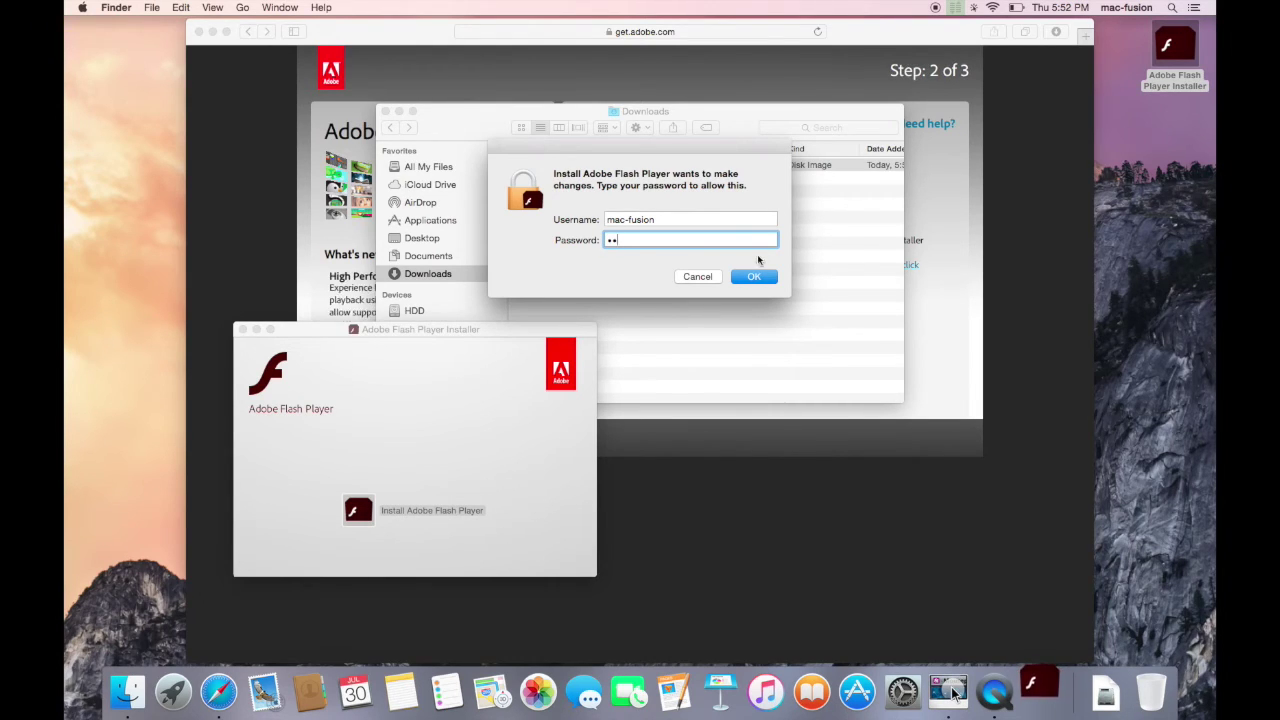
click(755, 279)
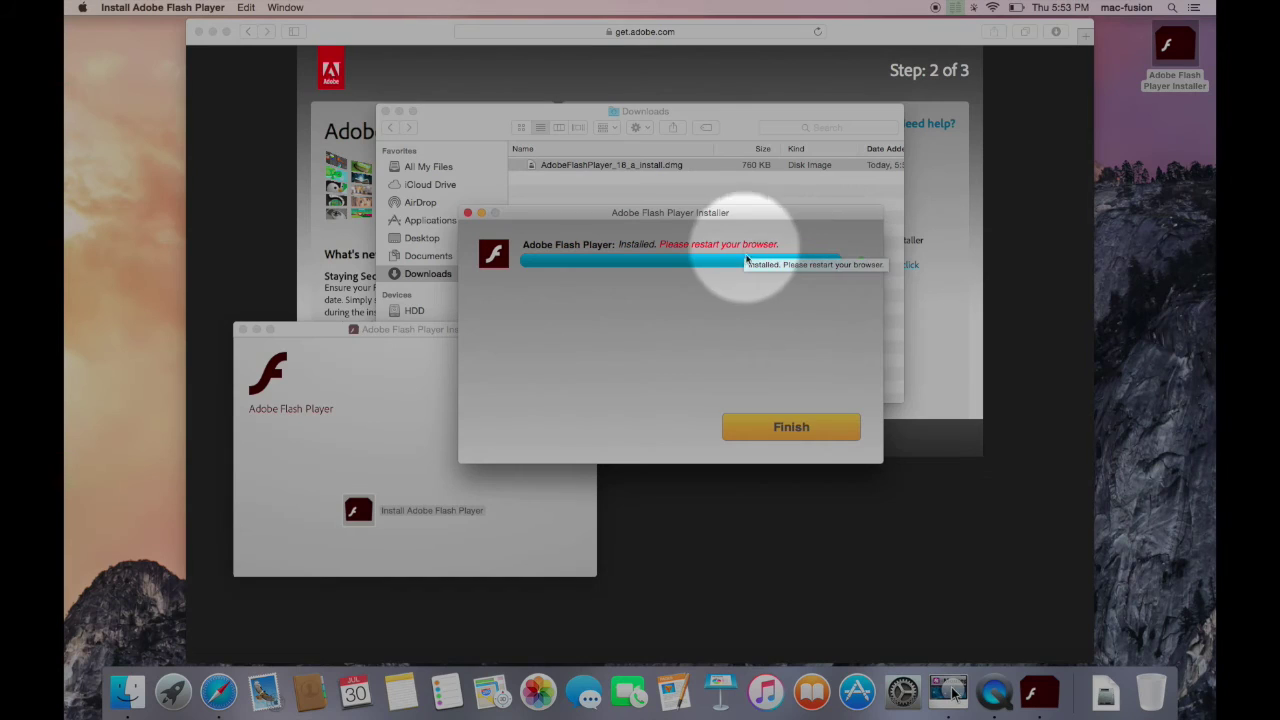
click(790, 428)
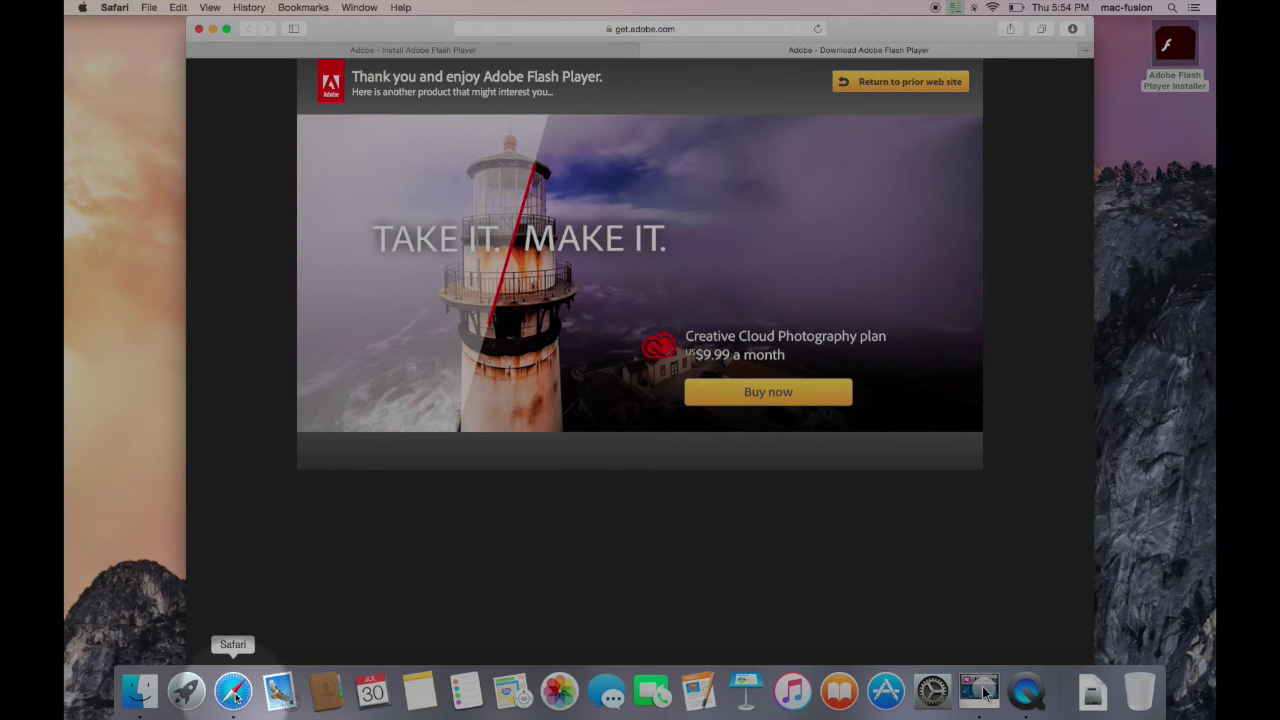
Quit Safari from its menu and relaunch it from the Dock.
click(234, 692)
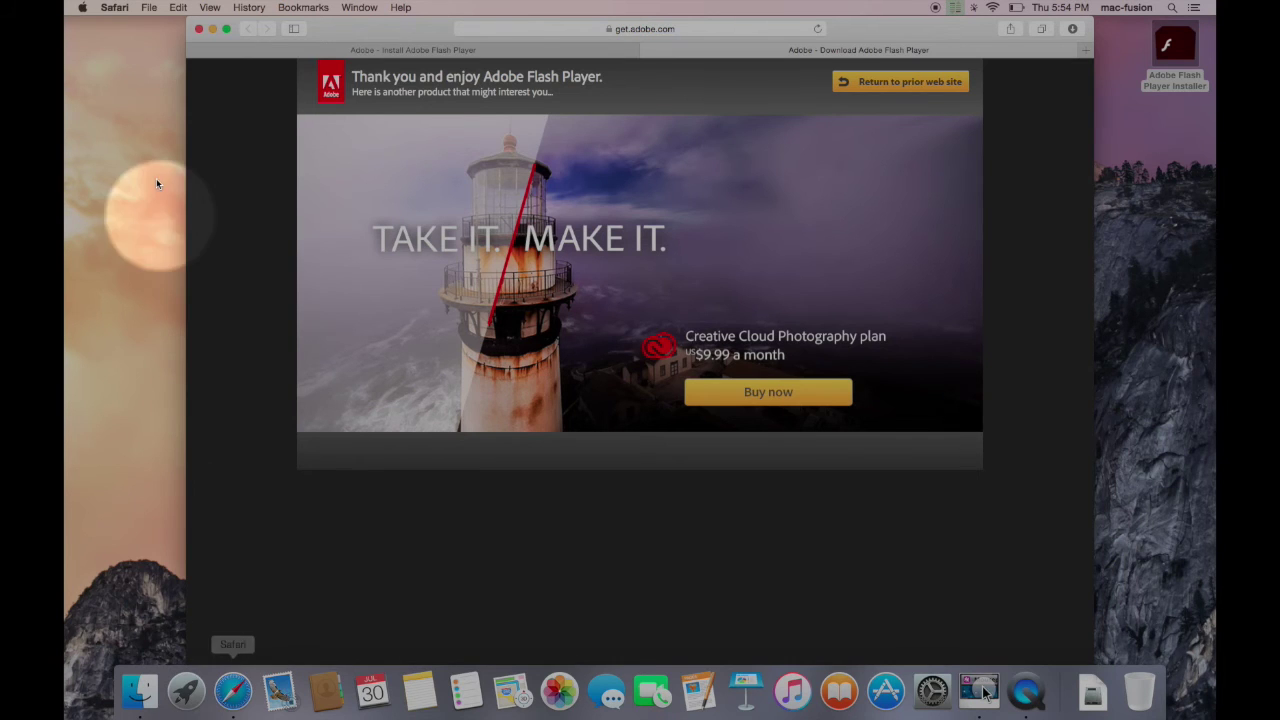
click(115, 8)
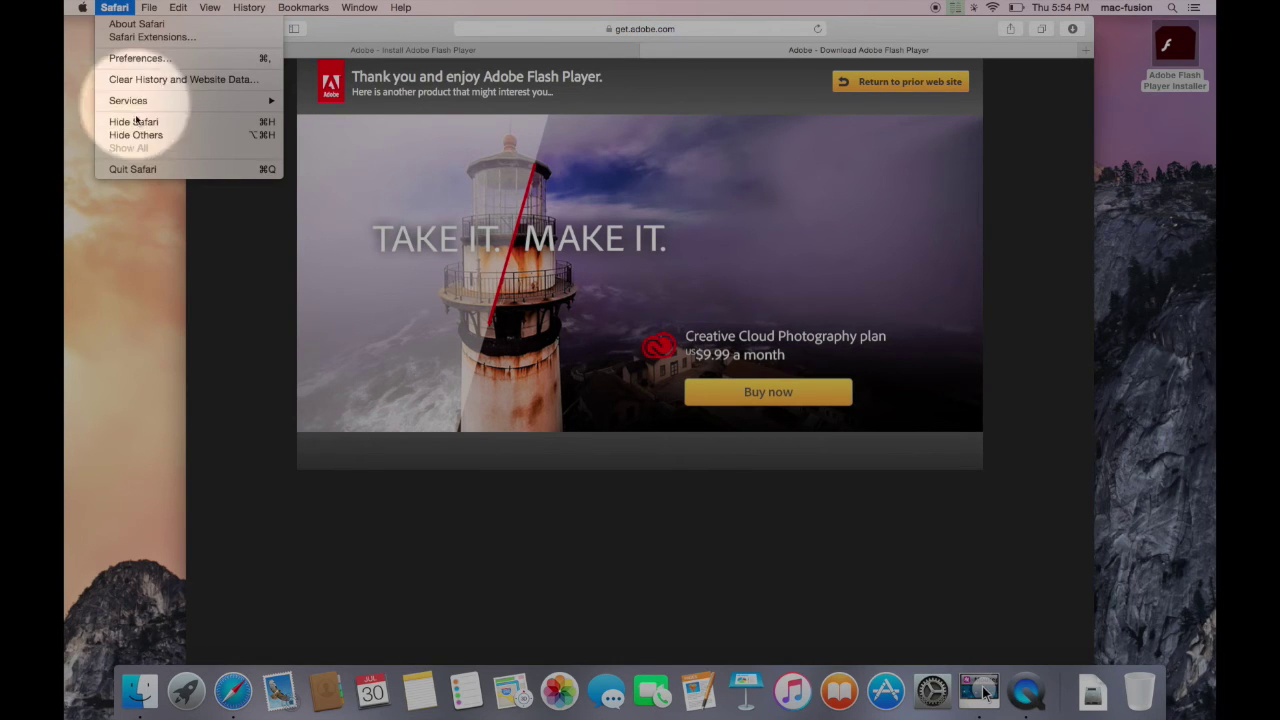
click(140, 174)
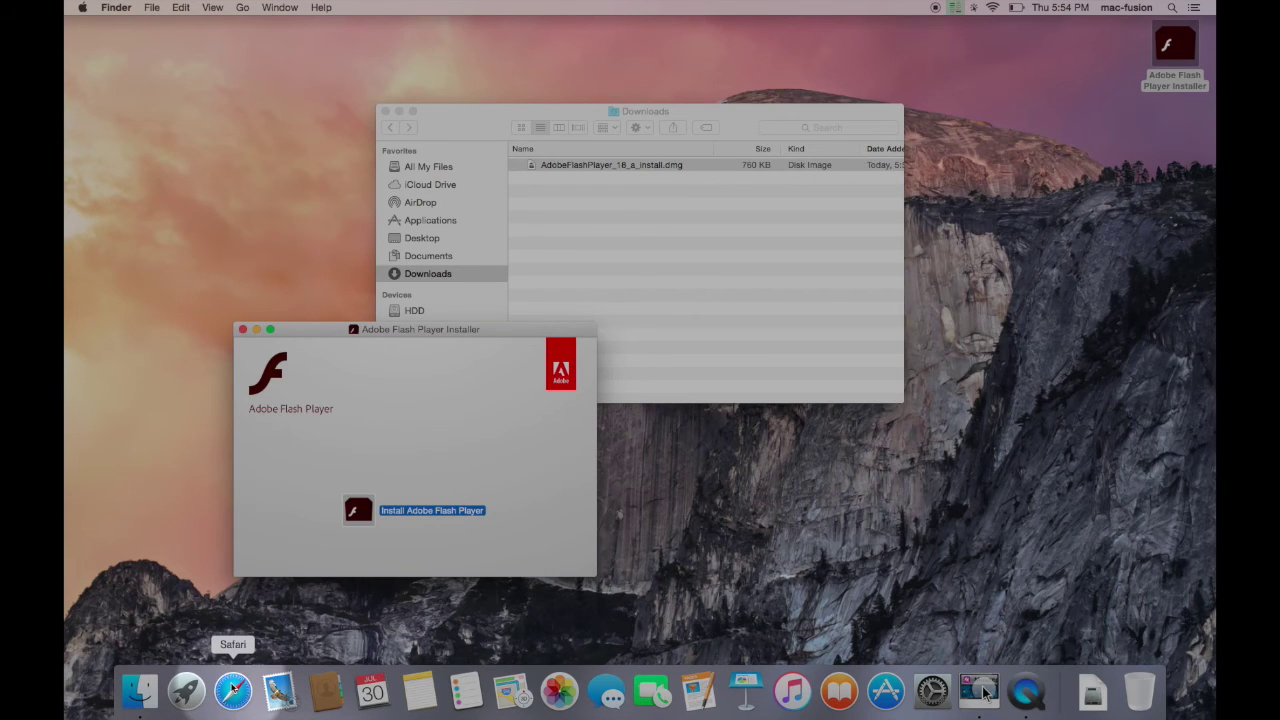
click(232, 690)
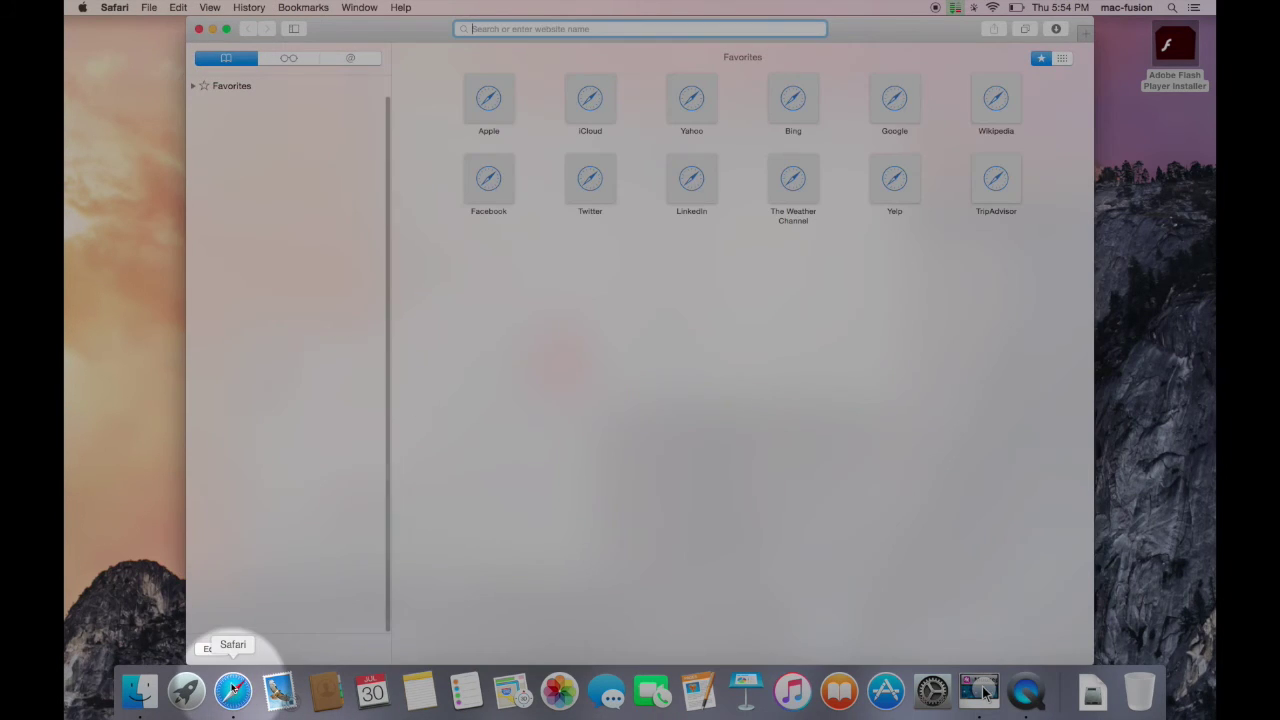
Drag the Adobe Flash Player Installer disk icon to the Dock's Eject icon.
click(523, 349)
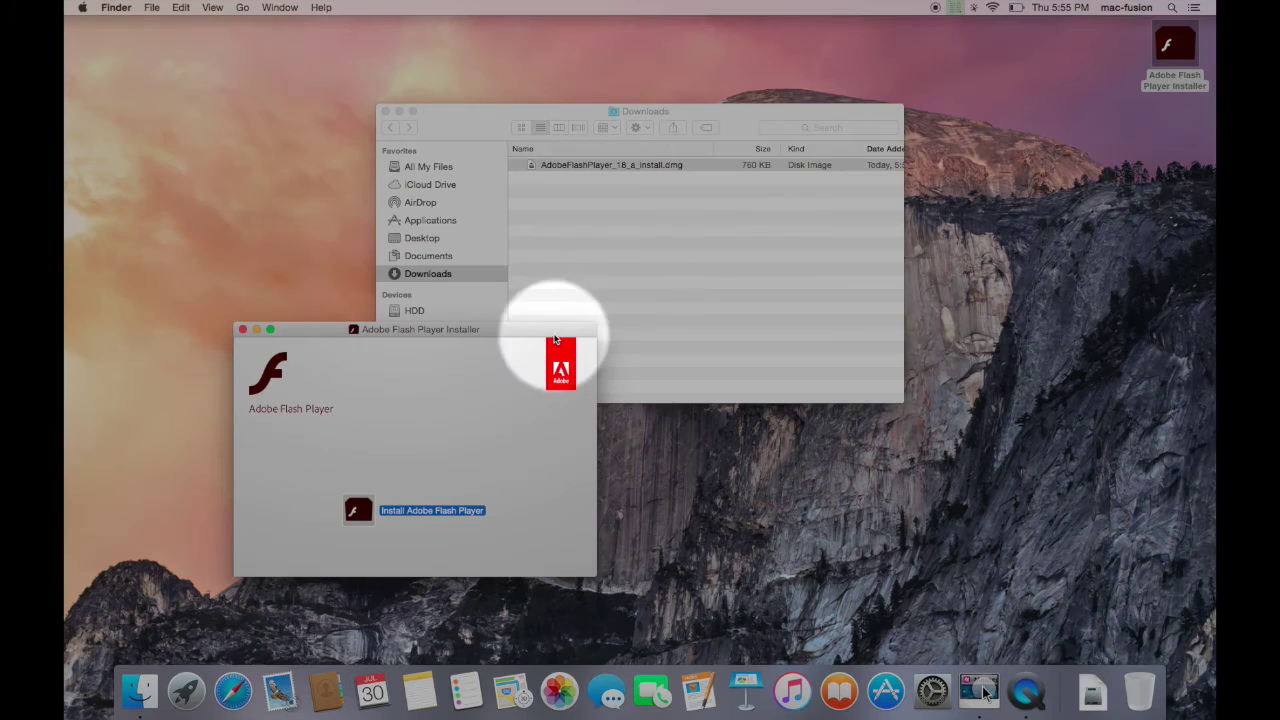
click(1169, 49)
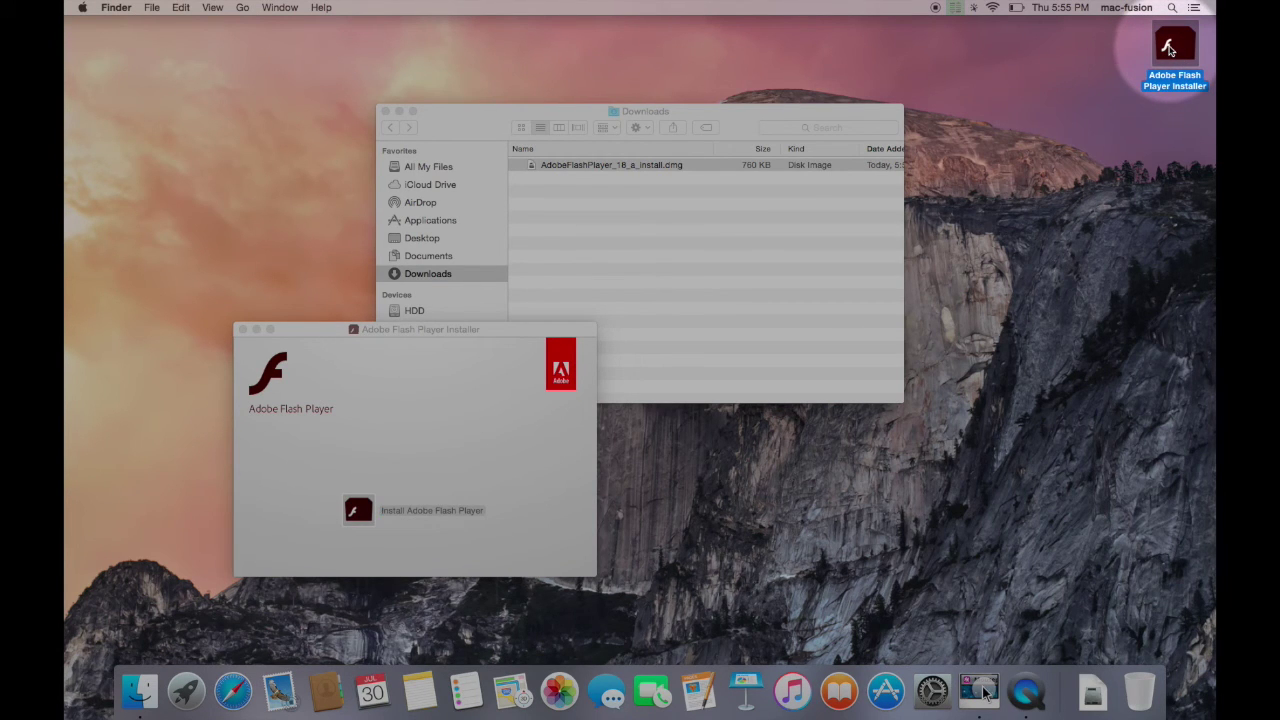
drag(1169, 49, 1138, 694)
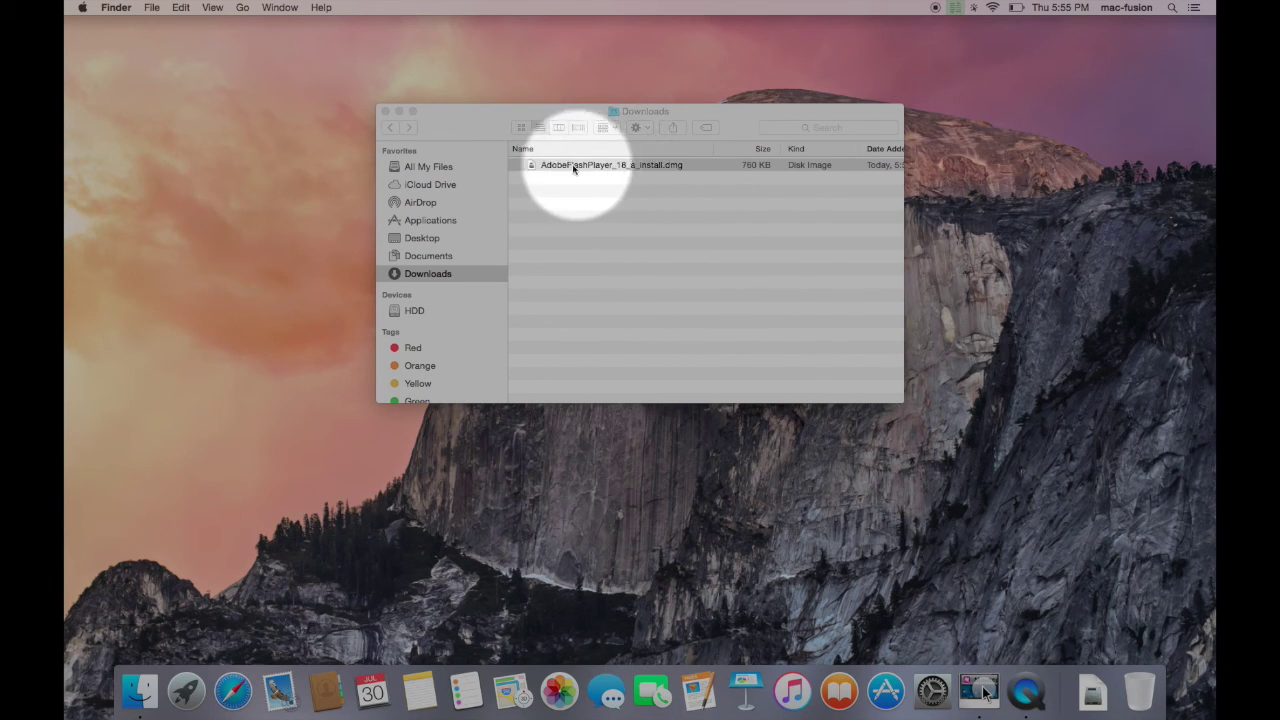
Trash AdobeFlashPlayer_18_a_install.dmg, empty the Trash, and close the Downloads window.
click(531, 167)
drag(531, 167, 1139, 690)
click(1139, 690)
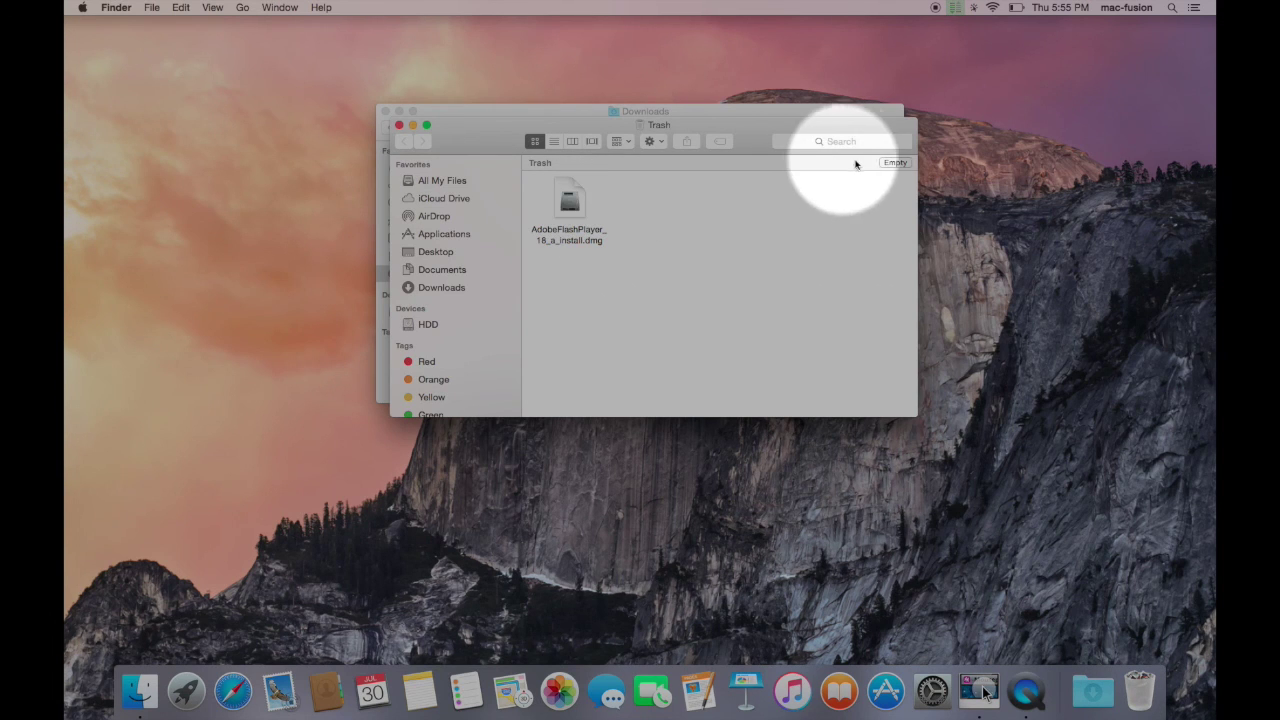
click(889, 165)
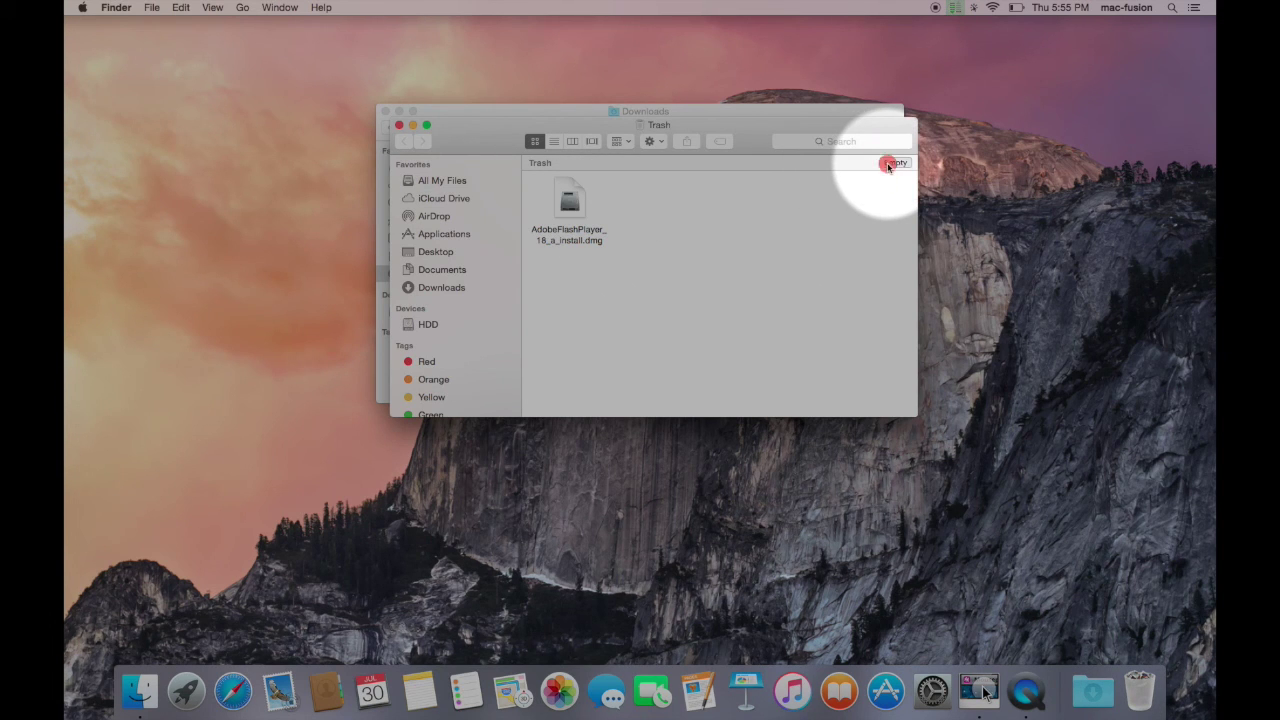
click(712, 235)
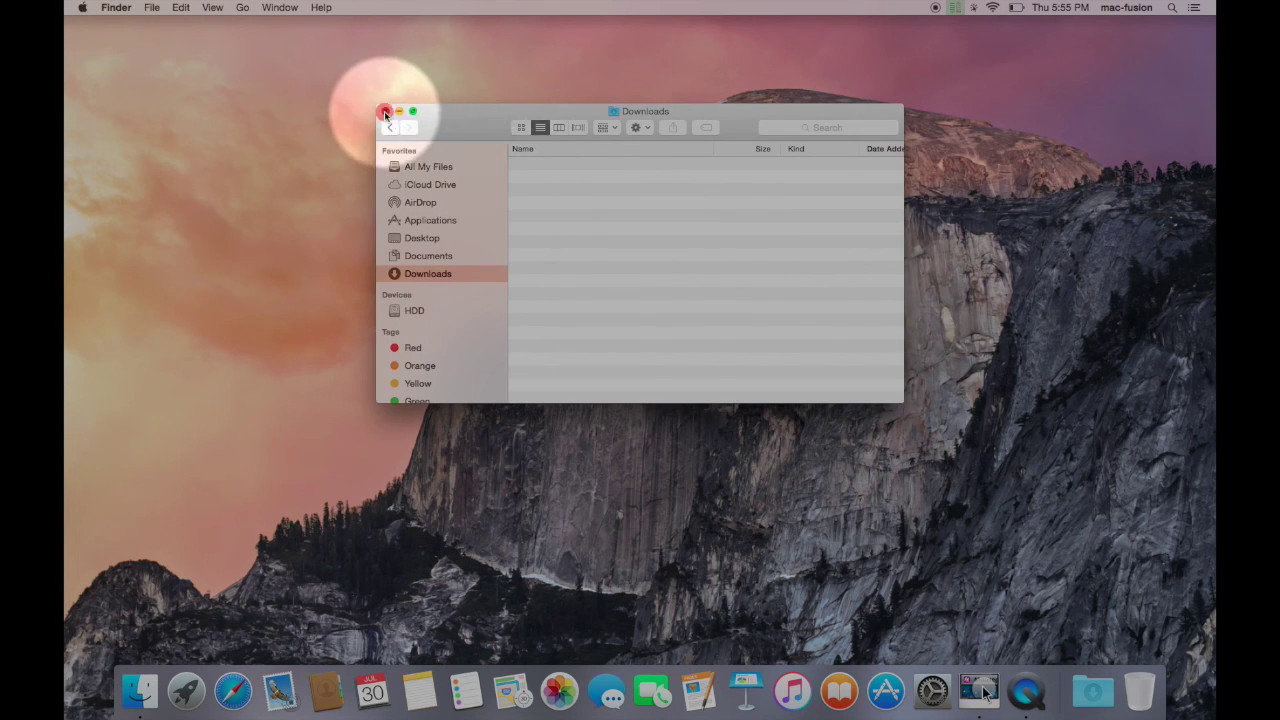
click(386, 112)
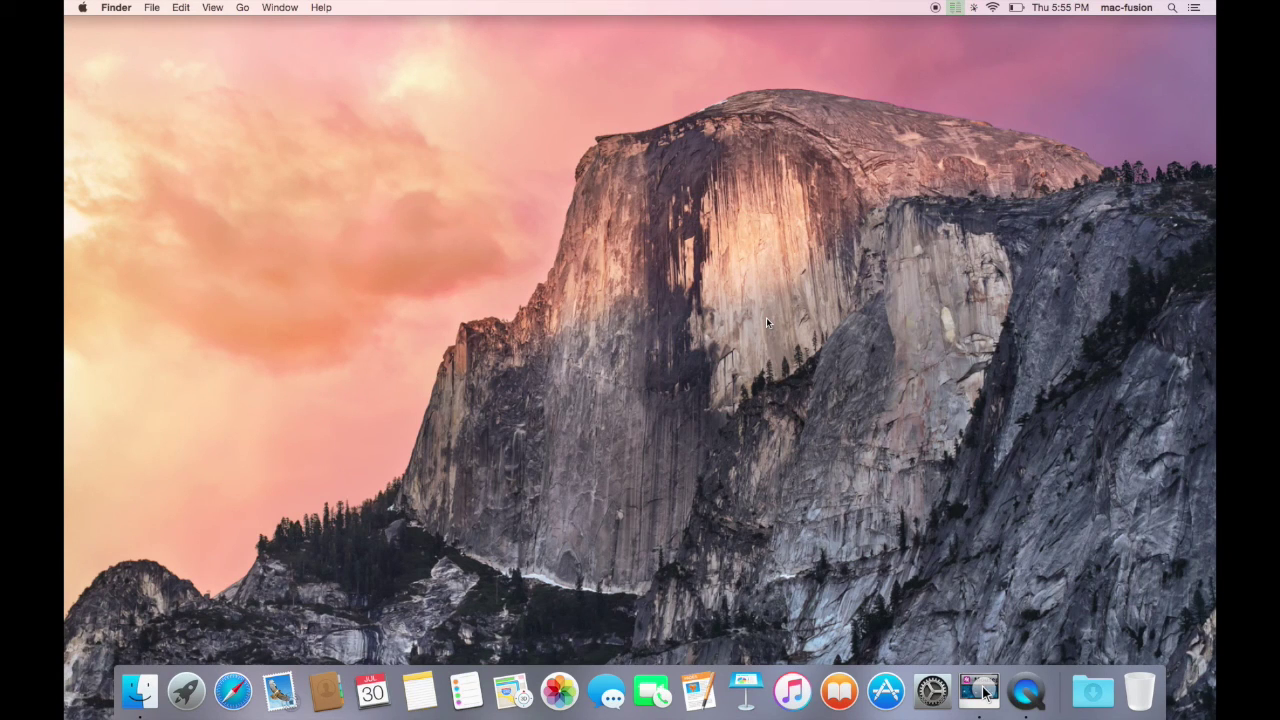